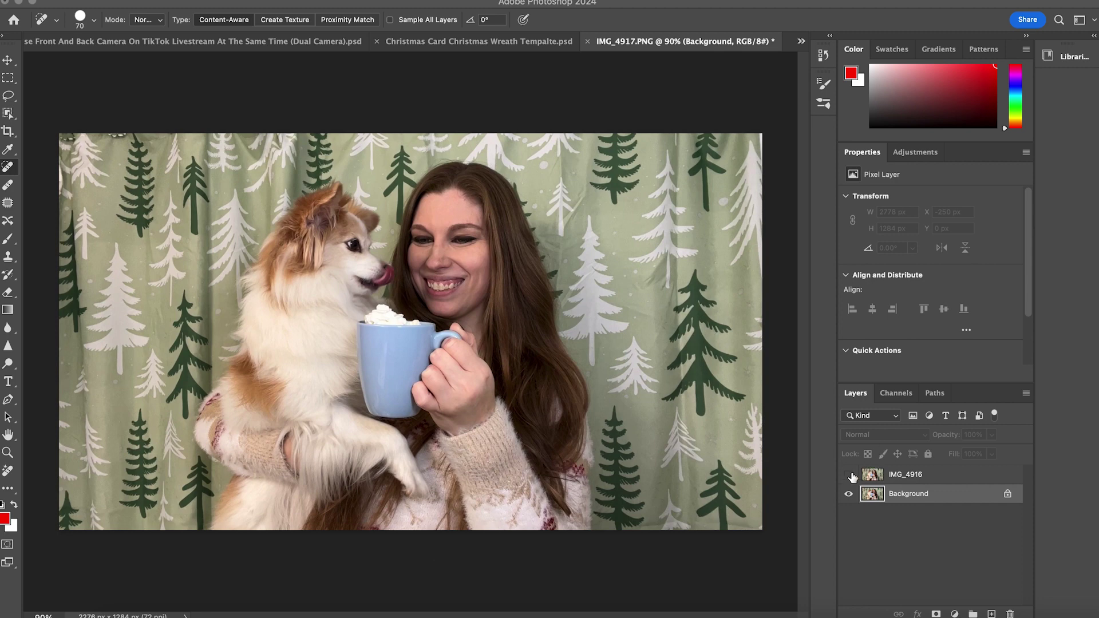
# - Mask the IMG_4916 layer to a freehand lasso selection around the woman's face and the surrounding hair
pyautogui.click(849, 474)
pyautogui.click(849, 475)
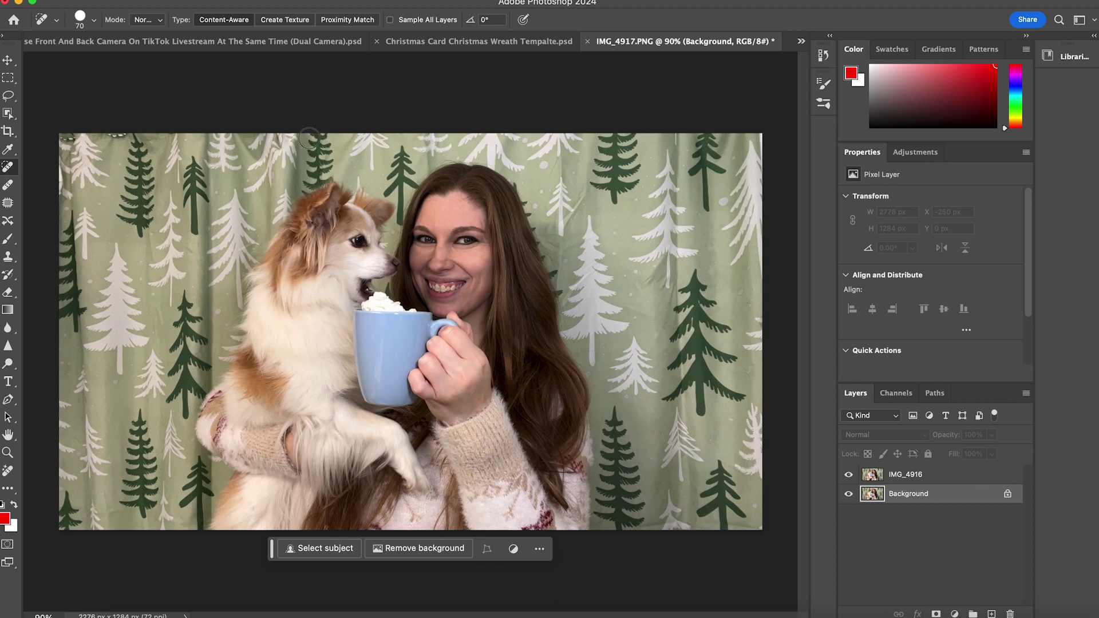
pyautogui.click(8, 96)
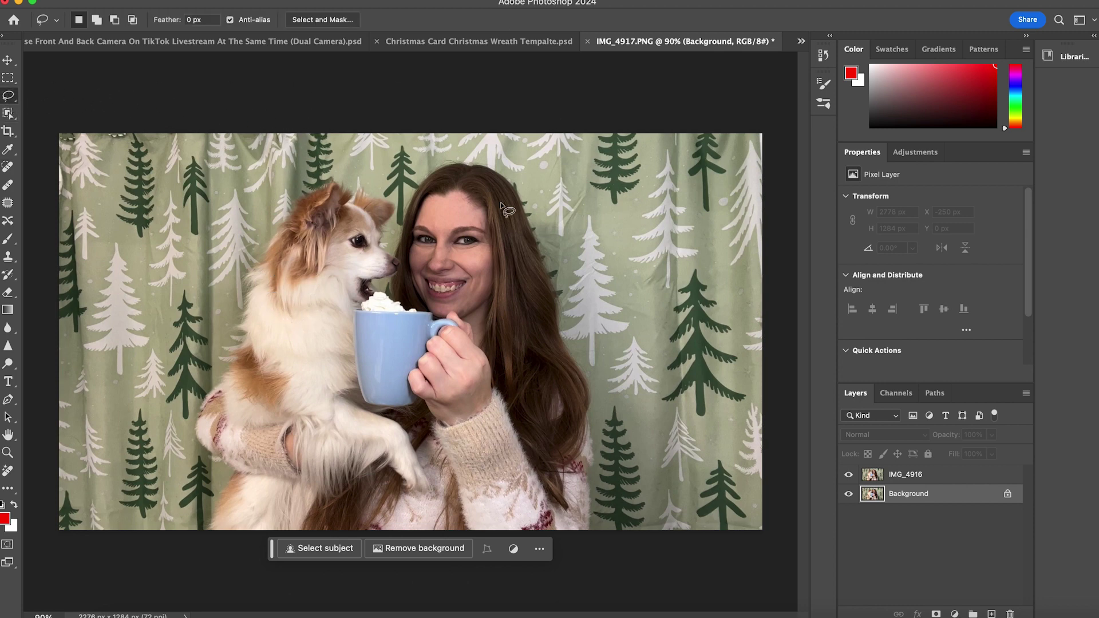
pyautogui.click(916, 476)
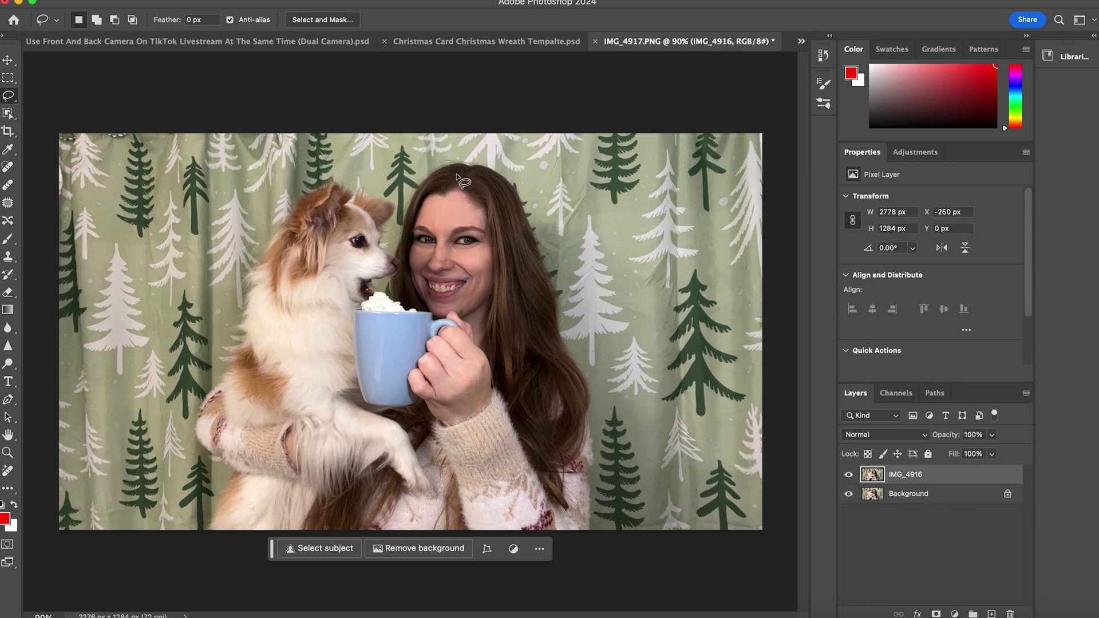
pyautogui.moveTo(457, 175)
pyautogui.mouseDown()
pyautogui.moveTo(406, 237)
pyautogui.moveTo(413, 298)
pyautogui.moveTo(443, 314)
pyautogui.moveTo(502, 310)
pyautogui.moveTo(515, 293)
pyautogui.moveTo(516, 241)
pyautogui.moveTo(504, 200)
pyautogui.moveTo(453, 176)
pyautogui.mouseUp()
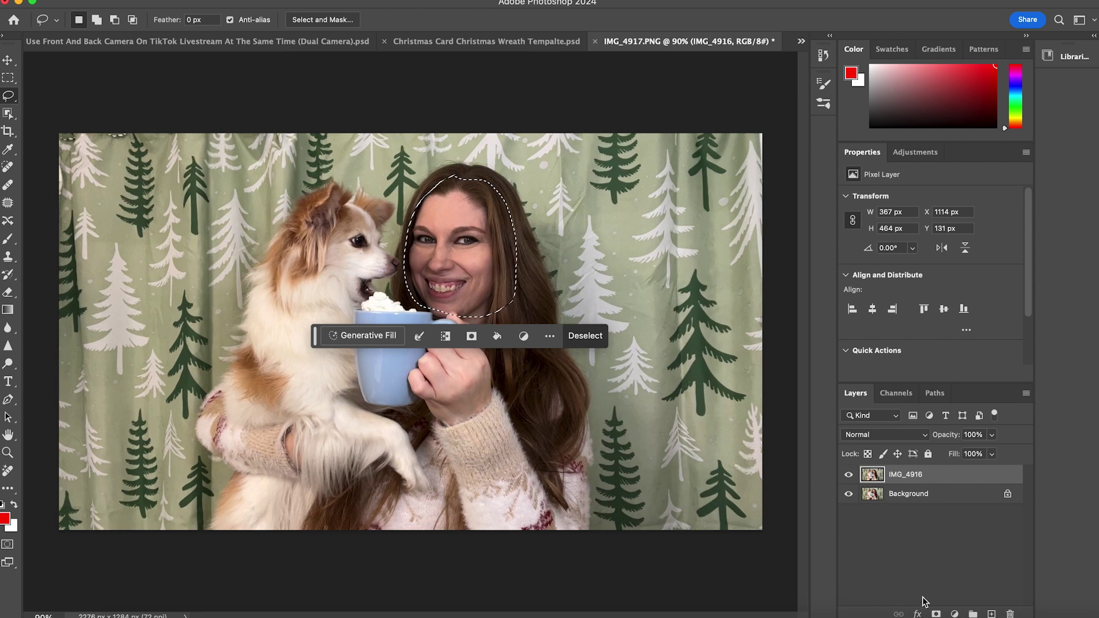
pyautogui.click(936, 614)
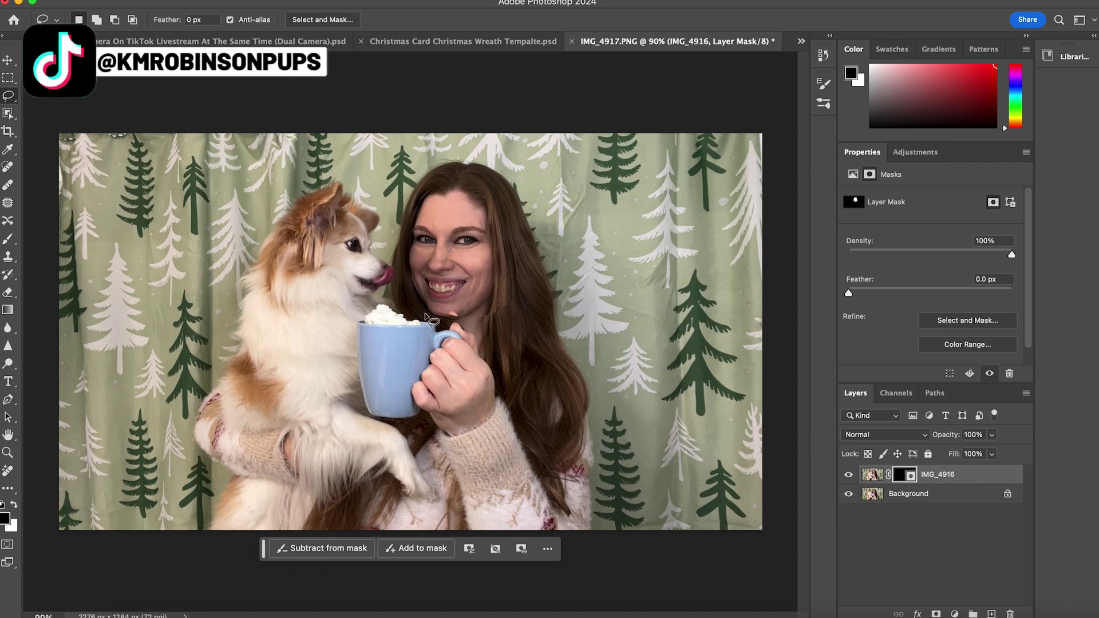
# - Compare the face swap with the original by toggling the visibility of the masked IMG_4916 layer
pyautogui.click(9, 239)
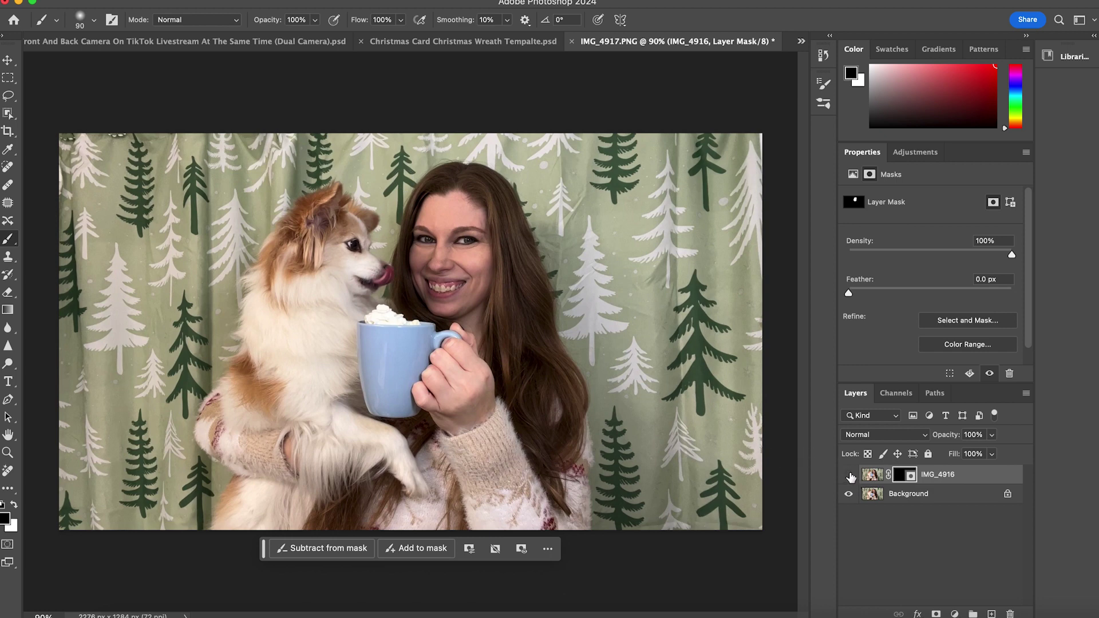
pyautogui.click(851, 477)
pyautogui.click(851, 477)
pyautogui.click(851, 477)
pyautogui.click(850, 477)
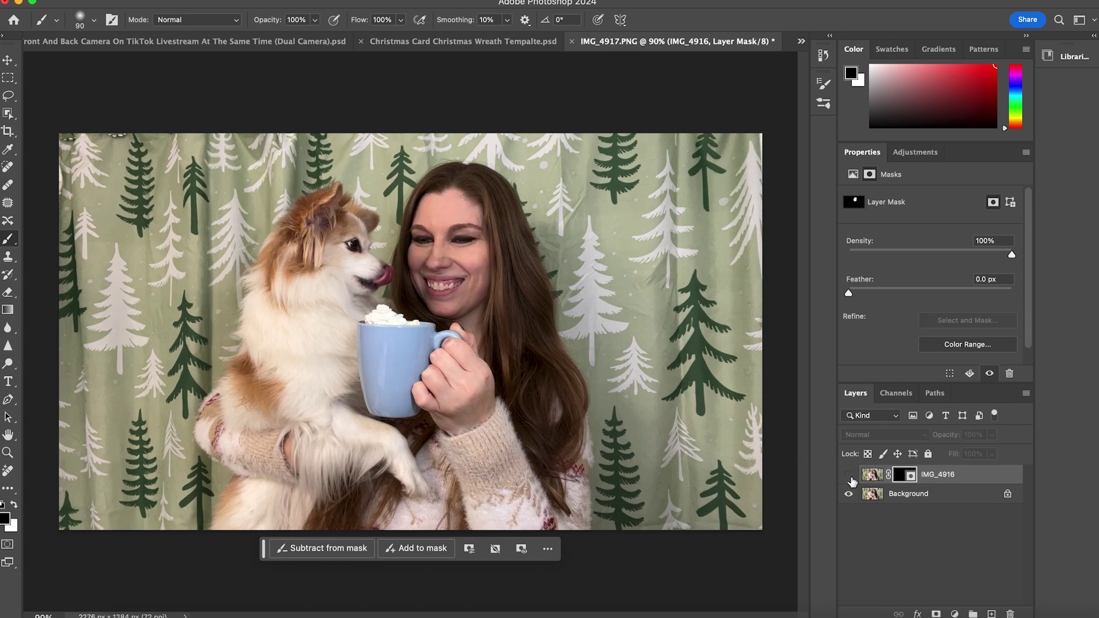
pyautogui.click(851, 476)
pyautogui.click(851, 477)
pyautogui.click(850, 477)
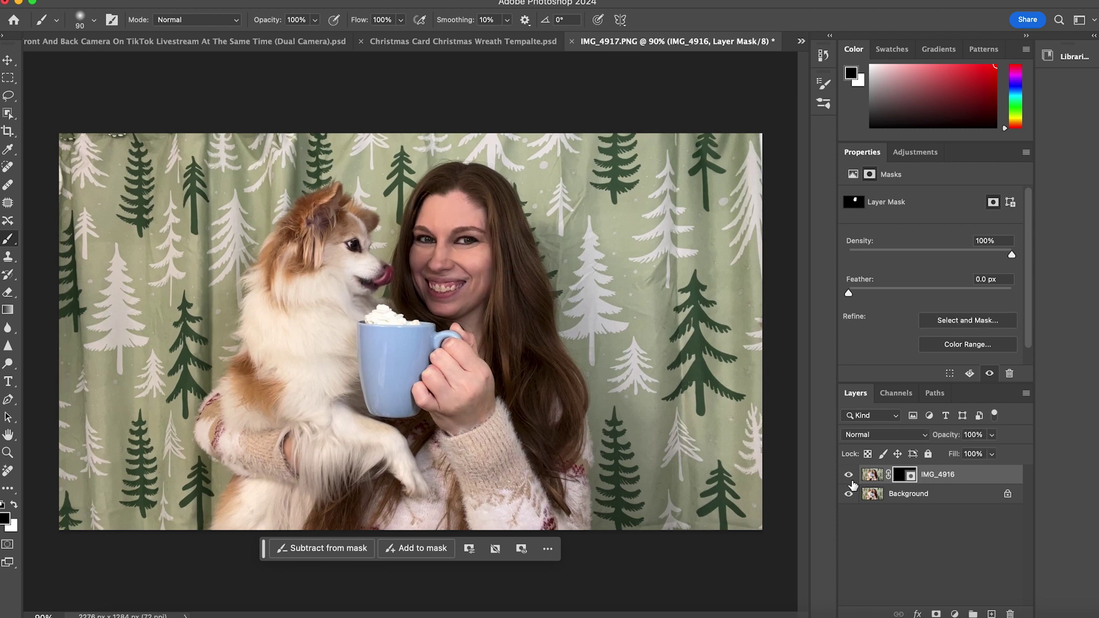
pyautogui.click(850, 478)
pyautogui.click(851, 479)
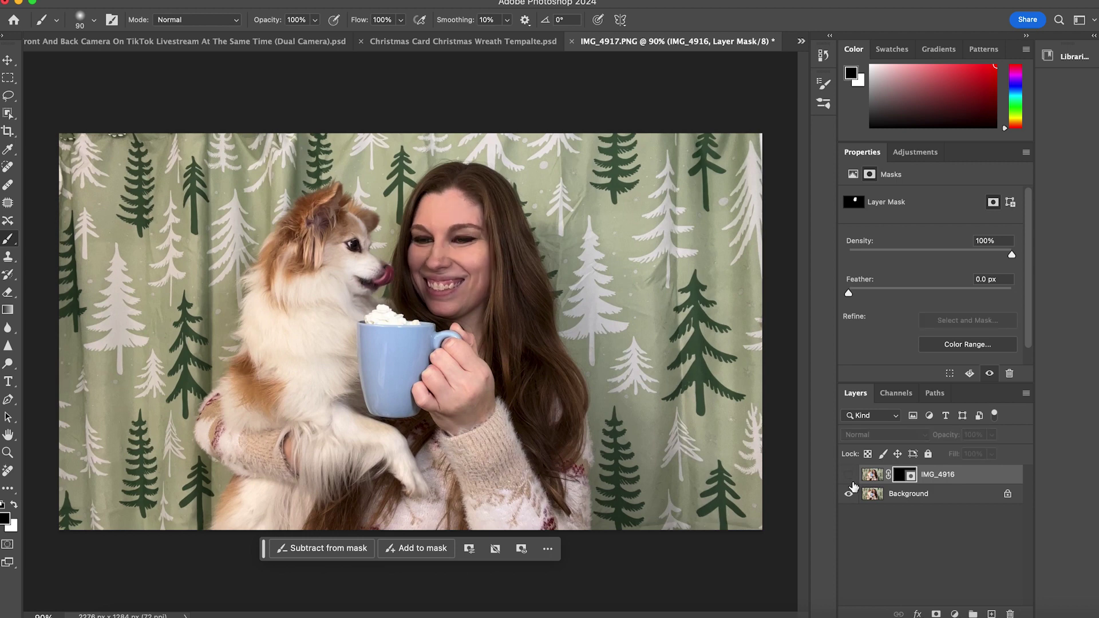
pyautogui.click(851, 480)
# - Reduce the brush size to 35 px for refining the IMG_4916 layer mask
pyautogui.press('[')
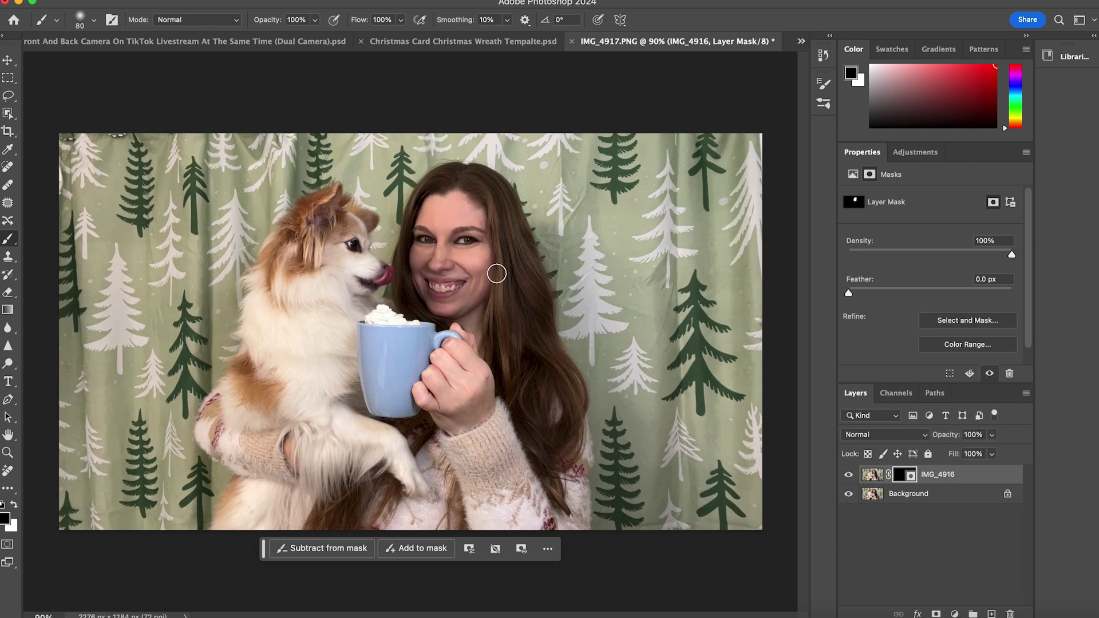
pyautogui.press('[')
pyautogui.press('[')
pyautogui.press('[')
pyautogui.press('[')
# - Check the mask edges around the face and hair by switching the IMG_4916 layer off and on
pyautogui.click(849, 480)
pyautogui.click(850, 480)
pyautogui.click(850, 480)
pyautogui.click(850, 481)
pyautogui.click(851, 481)
pyautogui.click(851, 481)
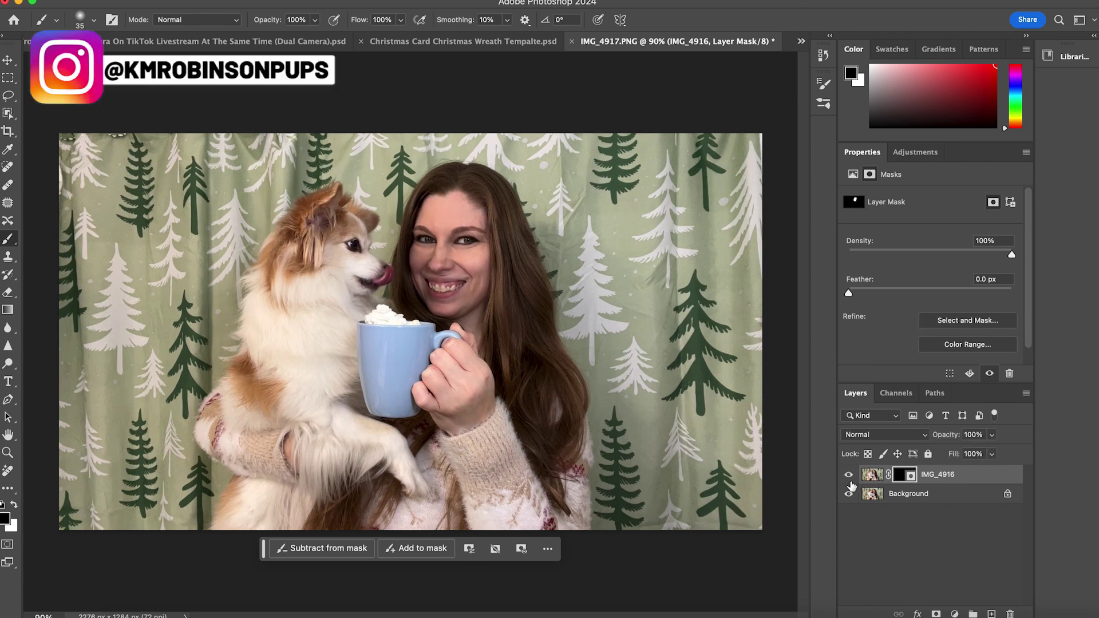
pyautogui.click(851, 481)
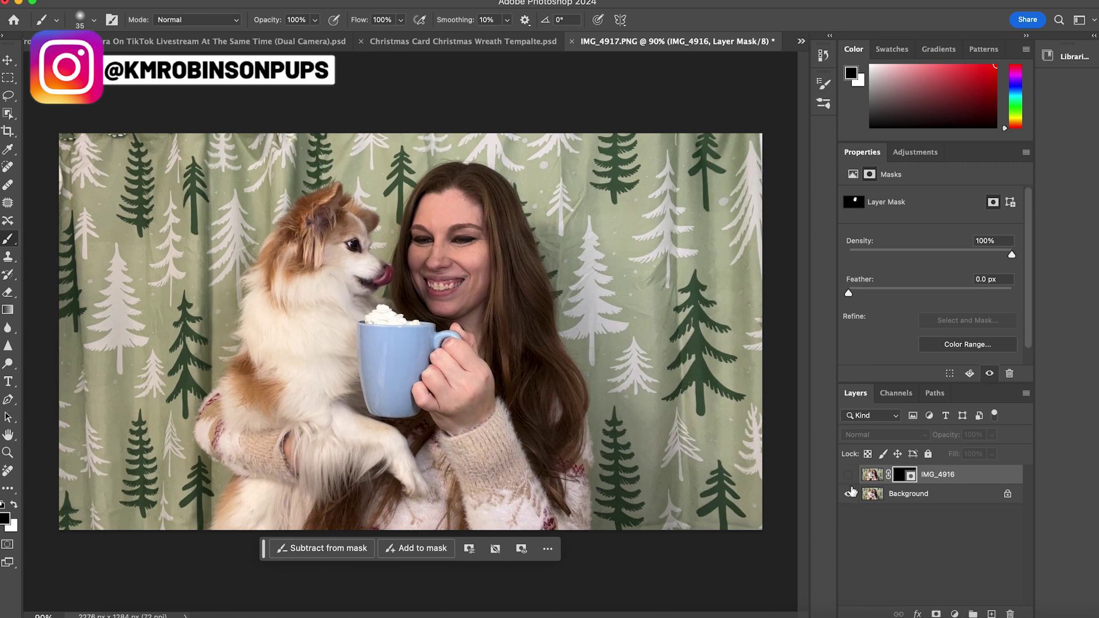
pyautogui.click(850, 475)
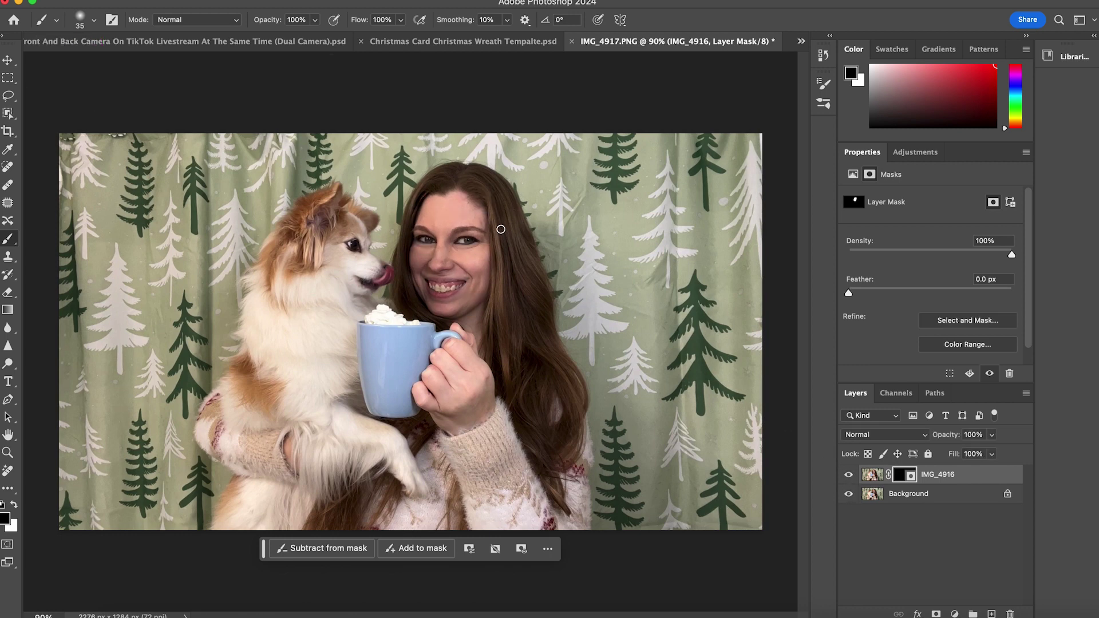
# - Paint white on the IMG_4916 mask down the long hair beside the cheek
pyautogui.press('x')
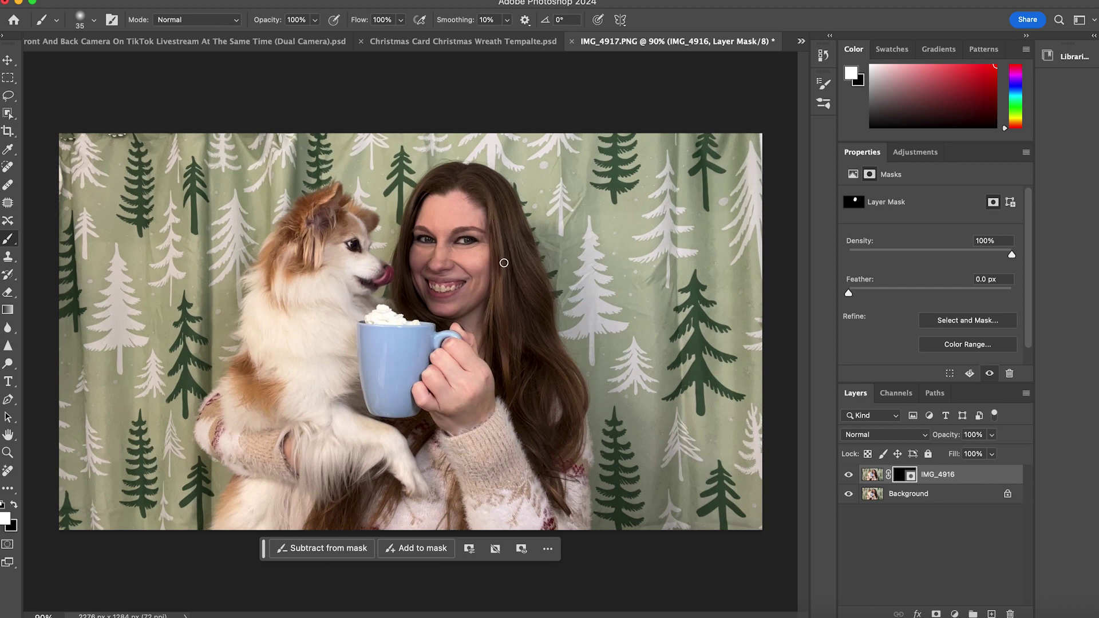
pyautogui.moveTo(504, 263); pyautogui.dragTo(523, 341)
# - Add a Brightness/Contrast adjustment layer over the whole image with brightness 0 and contrast 7
pyautogui.click(955, 613)
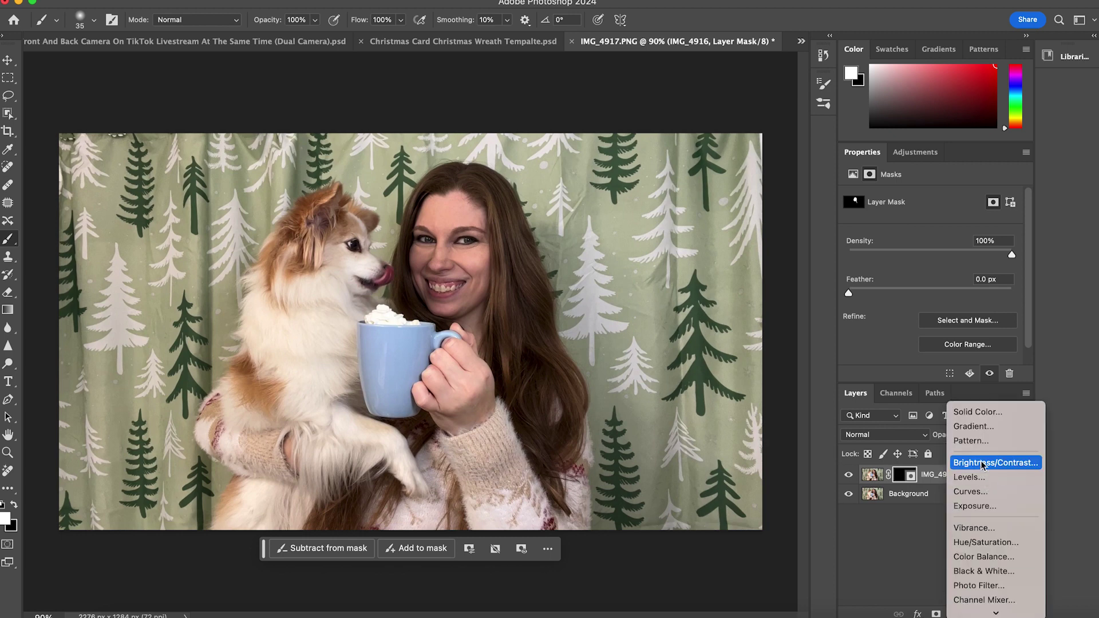
pyautogui.click(973, 462)
pyautogui.moveTo(931, 237)
pyautogui.mouseDown()
pyautogui.moveTo(937, 263)
pyautogui.moveTo(930, 239)
pyautogui.mouseUp()
pyautogui.click(994, 223)
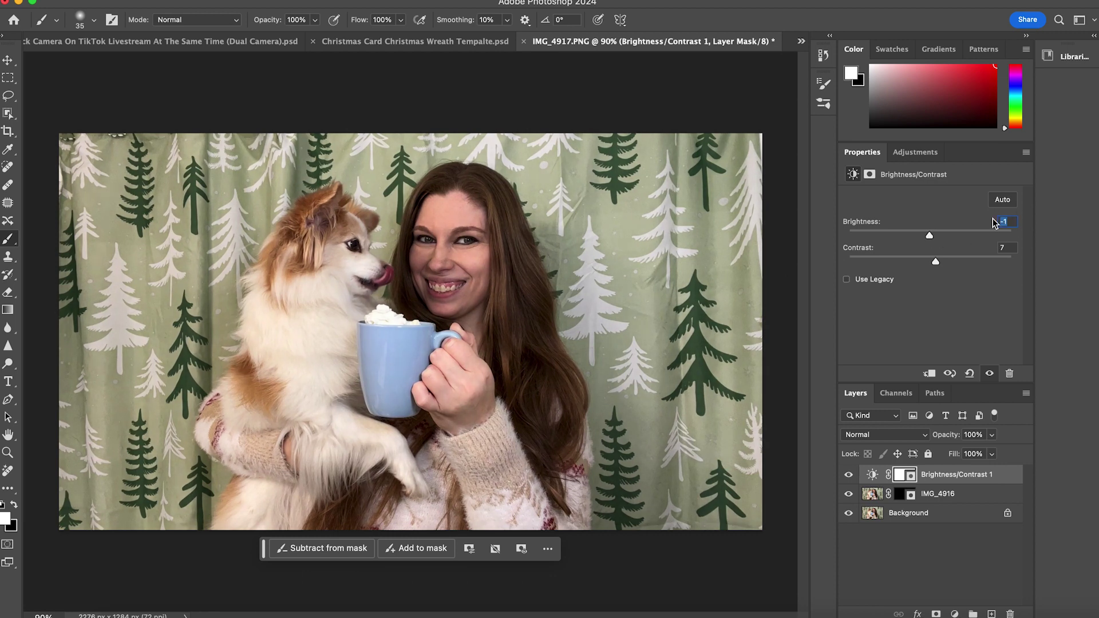
# - Lasso the woman's face and add a Brightness/Contrast adjustment to it with brightness 20 and contrast 9
pyautogui.press('l')
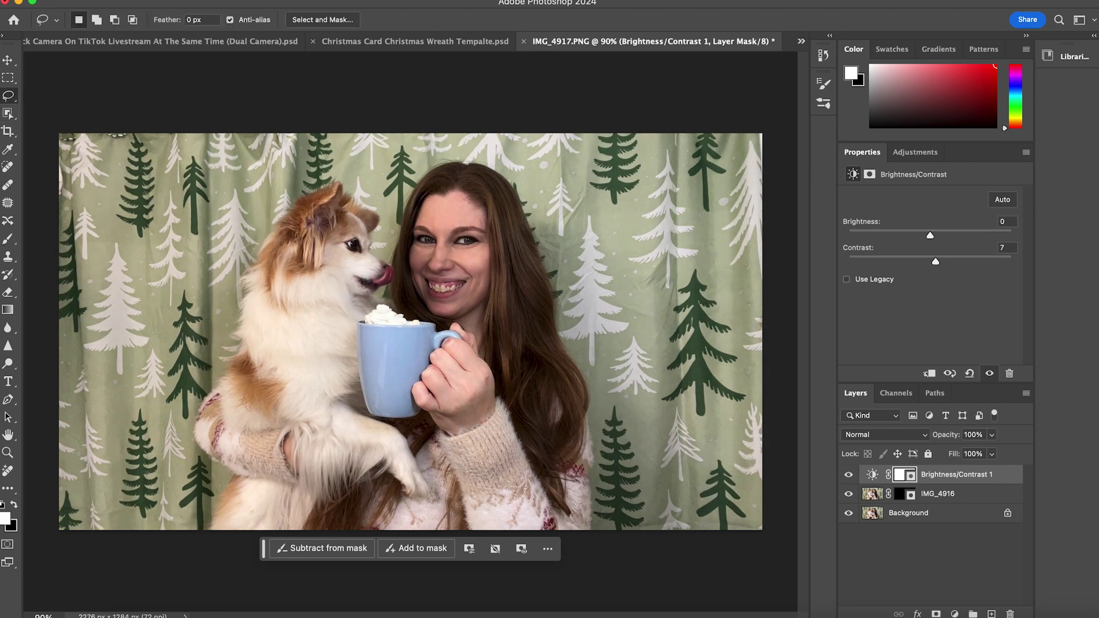
pyautogui.moveTo(413, 240); pyautogui.dragTo(430, 320)
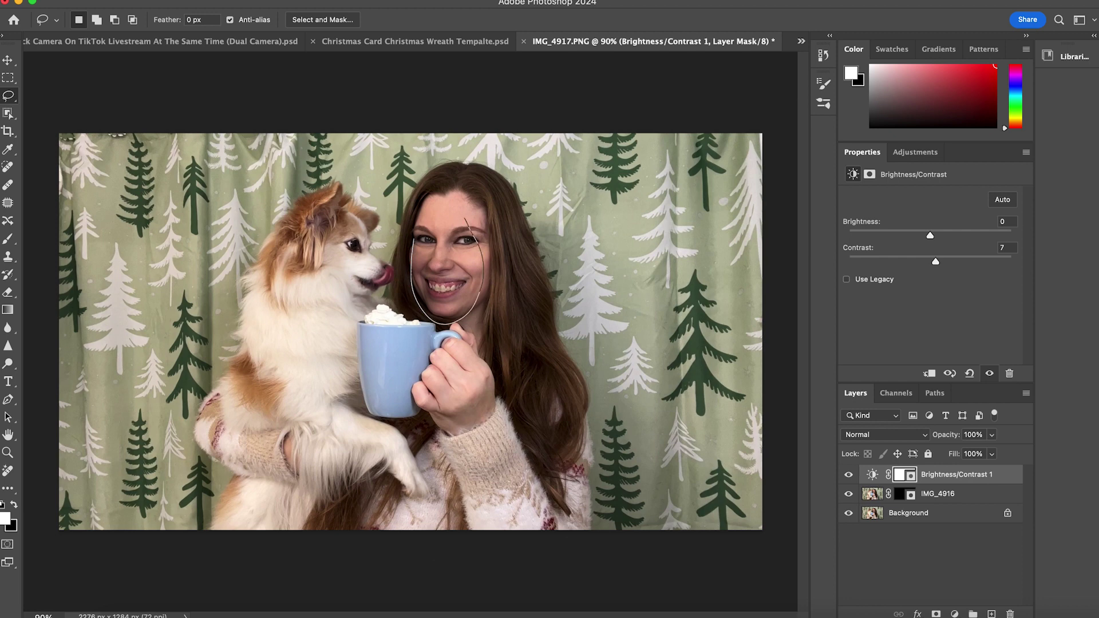
pyautogui.moveTo(465, 219); pyautogui.dragTo(458, 215)
pyautogui.click(955, 613)
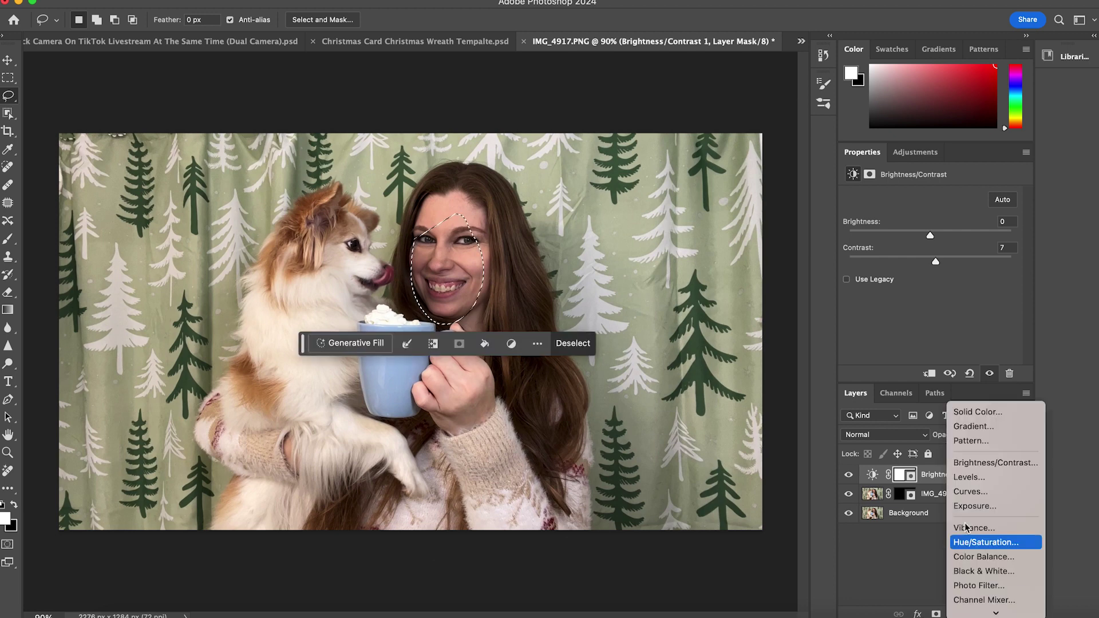
pyautogui.click(986, 465)
pyautogui.moveTo(930, 235)
pyautogui.mouseDown()
pyautogui.moveTo(942, 235)
pyautogui.moveTo(937, 261)
pyautogui.mouseUp()
# - Paint white across the forehead on the face adjustment's mask with a 125 px brush
pyautogui.press('b')
pyautogui.press('x')
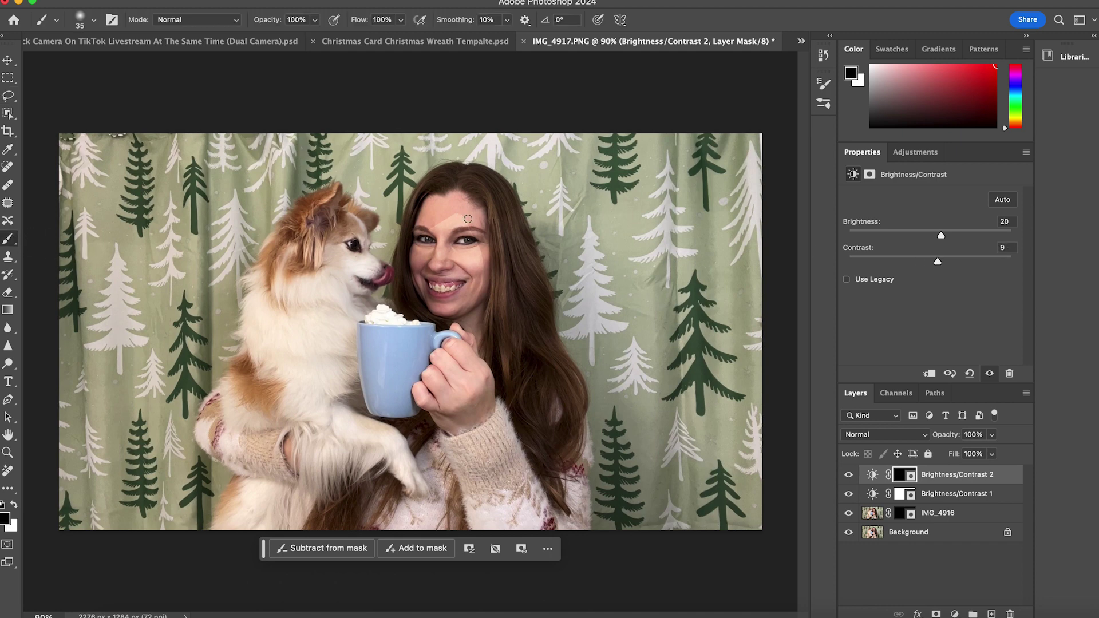
pyautogui.press(']')
pyautogui.press(']')
pyautogui.press(']')
pyautogui.press(']')
pyautogui.press(']')
pyautogui.press(']')
pyautogui.press(']')
pyautogui.press('x')
pyautogui.moveTo(447, 222)
pyautogui.mouseDown()
pyautogui.moveTo(484, 263)
pyautogui.moveTo(450, 307)
pyautogui.moveTo(421, 262)
pyautogui.moveTo(426, 287)
pyautogui.moveTo(447, 289)
pyautogui.moveTo(472, 261)
pyautogui.moveTo(428, 249)
pyautogui.moveTo(466, 217)
pyautogui.mouseUp()
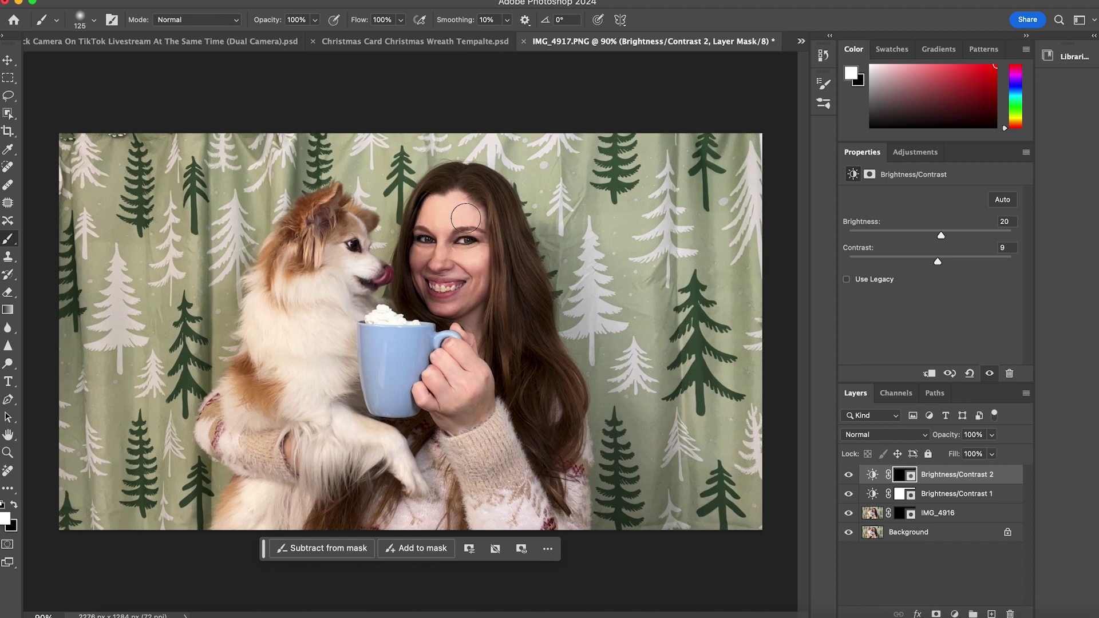
# - Set the brush opacity to 31% and soften the face adjustment's mask with black over the forehead and cheek
pyautogui.click(315, 20)
pyautogui.moveTo(317, 36); pyautogui.dragTo(269, 46)
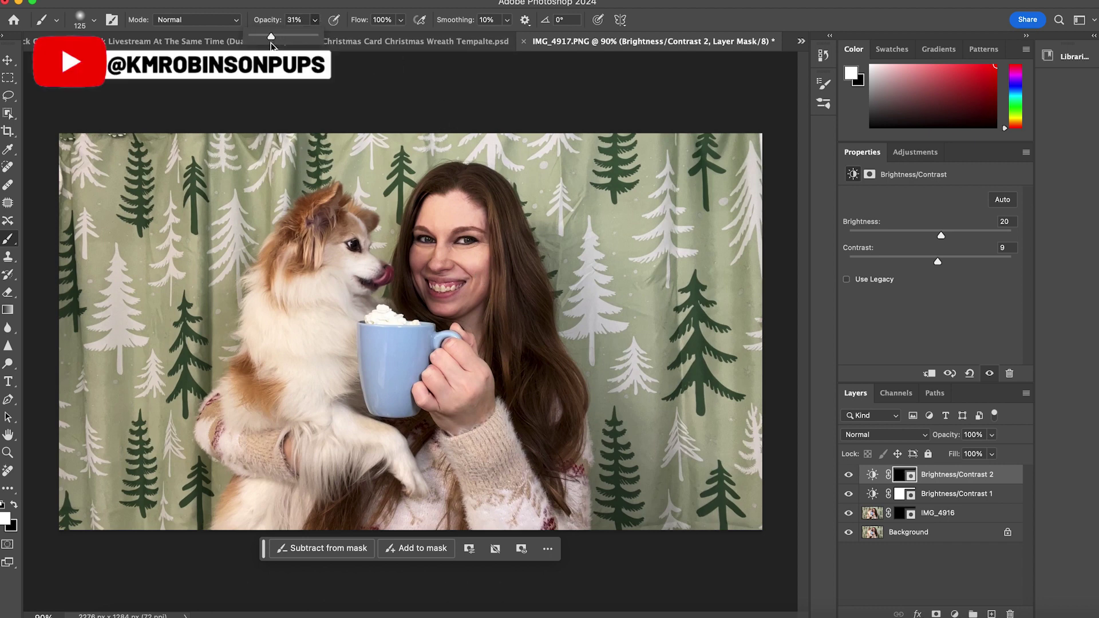
pyautogui.press('x')
pyautogui.moveTo(442, 200)
pyautogui.mouseDown()
pyautogui.moveTo(469, 211)
pyautogui.moveTo(490, 257)
pyautogui.moveTo(468, 258)
pyautogui.mouseUp()
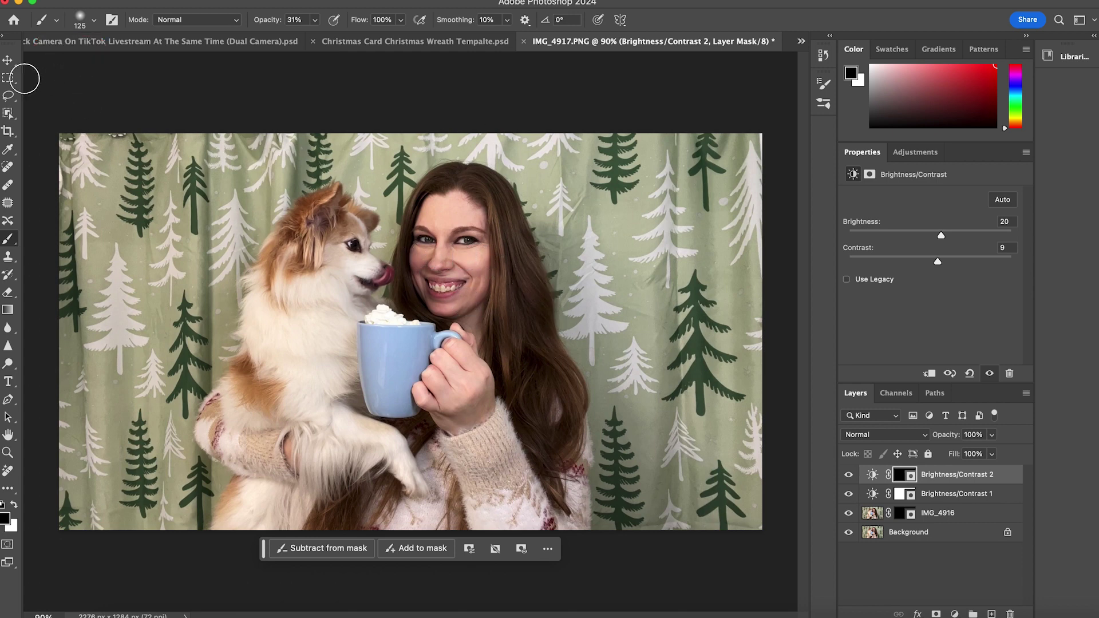
# - Lasso the shadowed cheek nearest the dog and add a Brightness/Contrast adjustment with brightness 26
pyautogui.press('l')
pyautogui.moveTo(424, 252)
pyautogui.mouseDown()
pyautogui.moveTo(413, 256)
pyautogui.moveTo(419, 272)
pyautogui.moveTo(423, 250)
pyautogui.mouseUp()
pyautogui.click(955, 614)
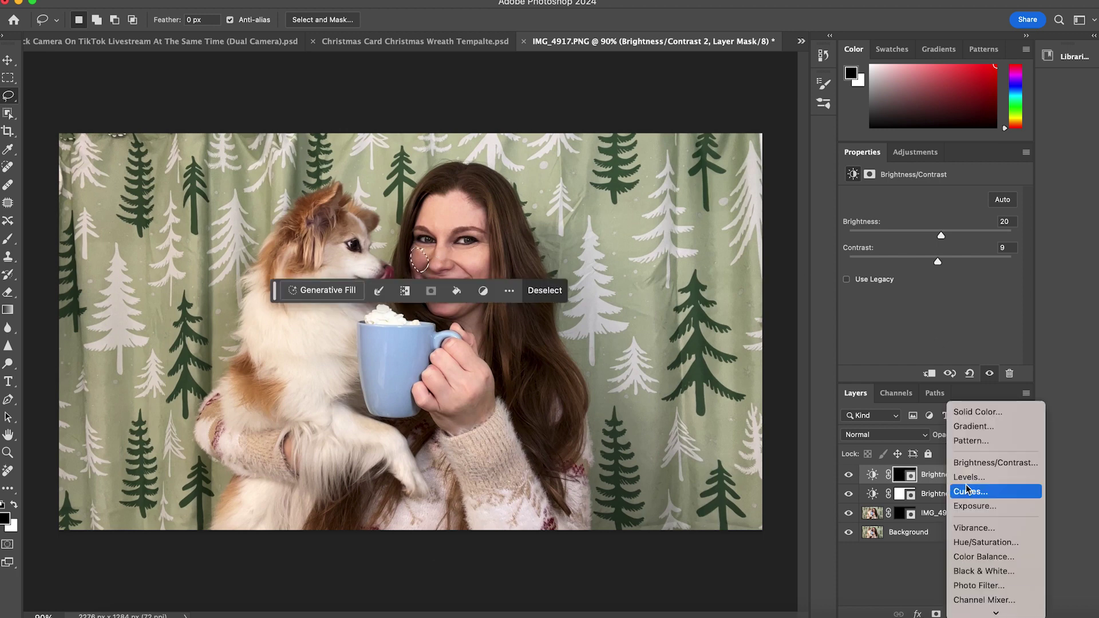
pyautogui.click(985, 459)
pyautogui.moveTo(929, 234); pyautogui.dragTo(944, 232)
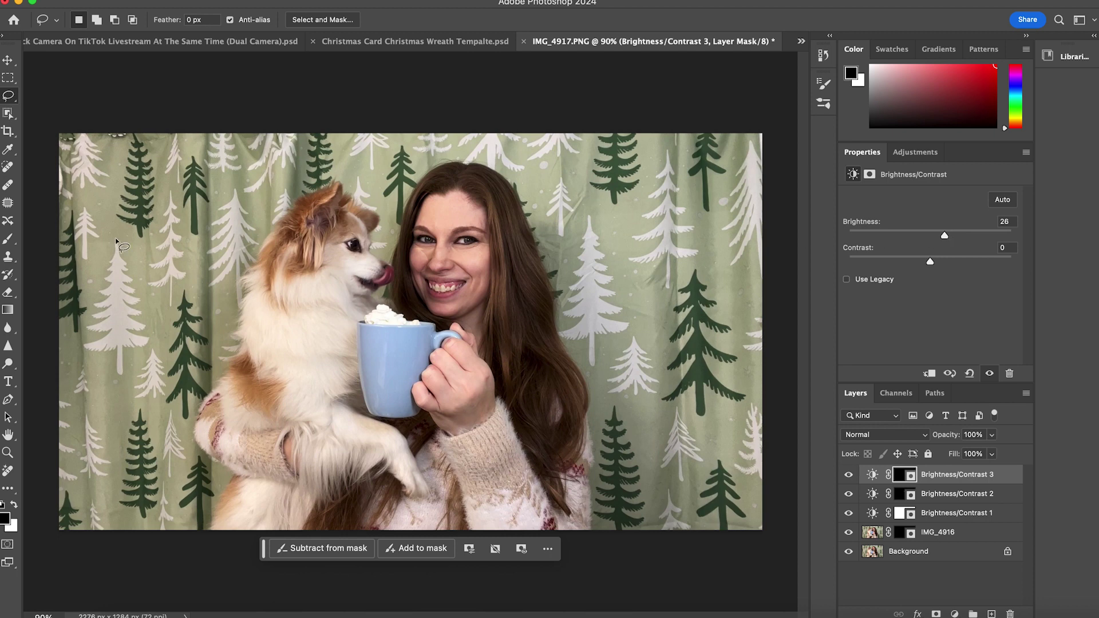
# - Paint white on the cheek adjustment's mask over the cheek, raising the brush opacity to 100%
pyautogui.click(8, 239)
pyautogui.press('x')
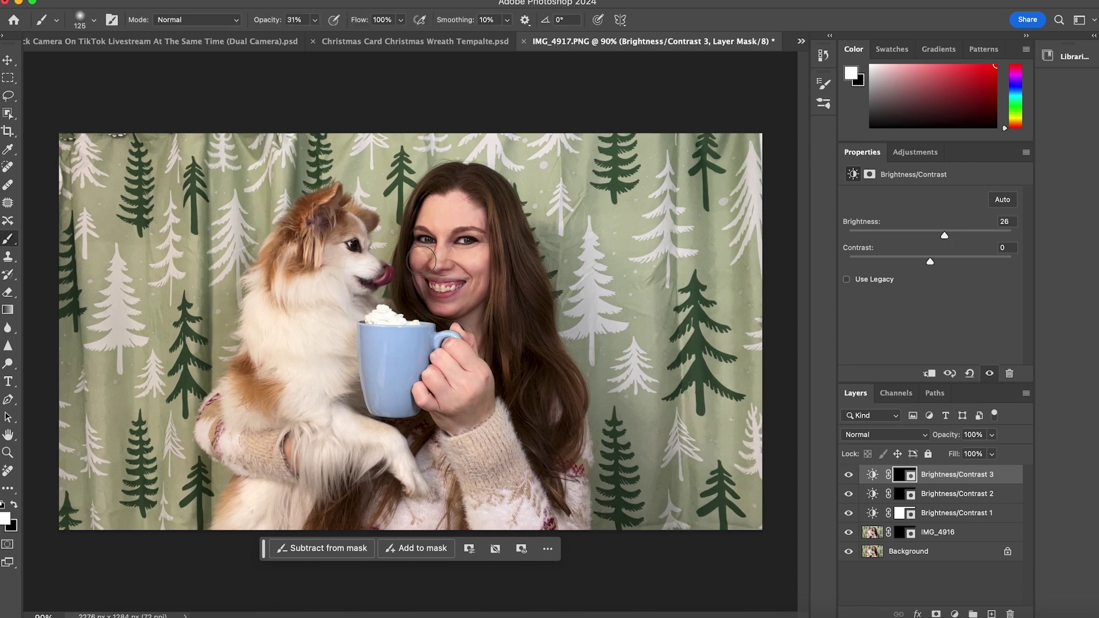
pyautogui.moveTo(422, 261)
pyautogui.mouseDown()
pyautogui.moveTo(422, 284)
pyautogui.moveTo(423, 252)
pyautogui.mouseUp()
pyautogui.click(315, 20)
pyautogui.moveTo(327, 36); pyautogui.dragTo(358, 36)
pyautogui.moveTo(419, 259); pyautogui.dragTo(425, 285)
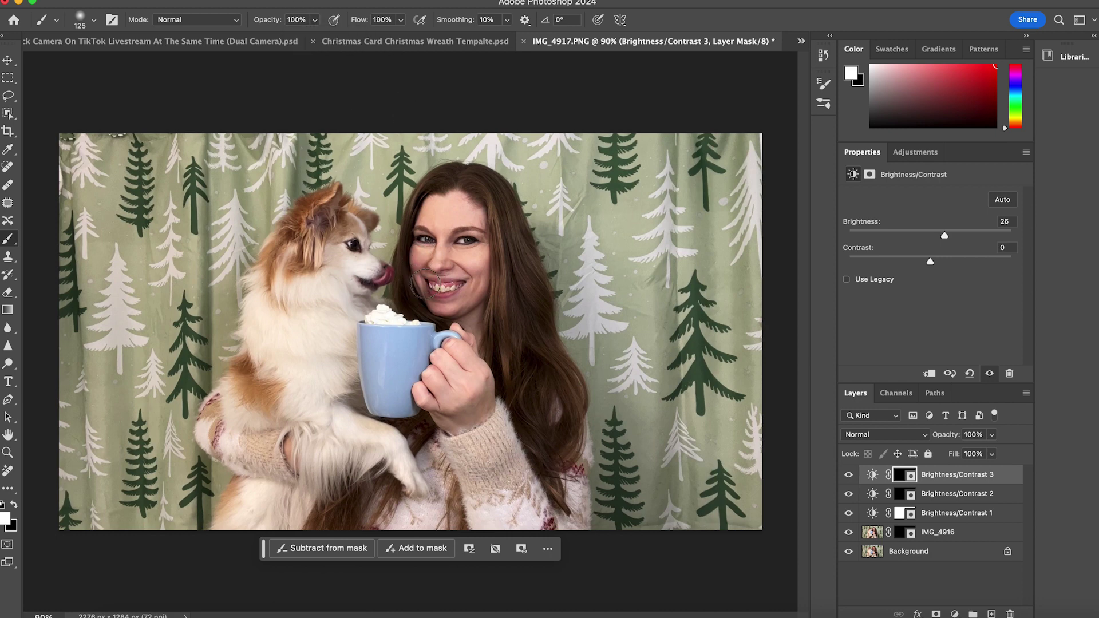
# - Lower the brush opacity to 30% and paint black on the cheek adjustment's mask to blend the brightened area
pyautogui.moveTo(315, 26)
pyautogui.mouseDown()
pyautogui.moveTo(311, 38)
pyautogui.moveTo(285, 40)
pyautogui.mouseUp()
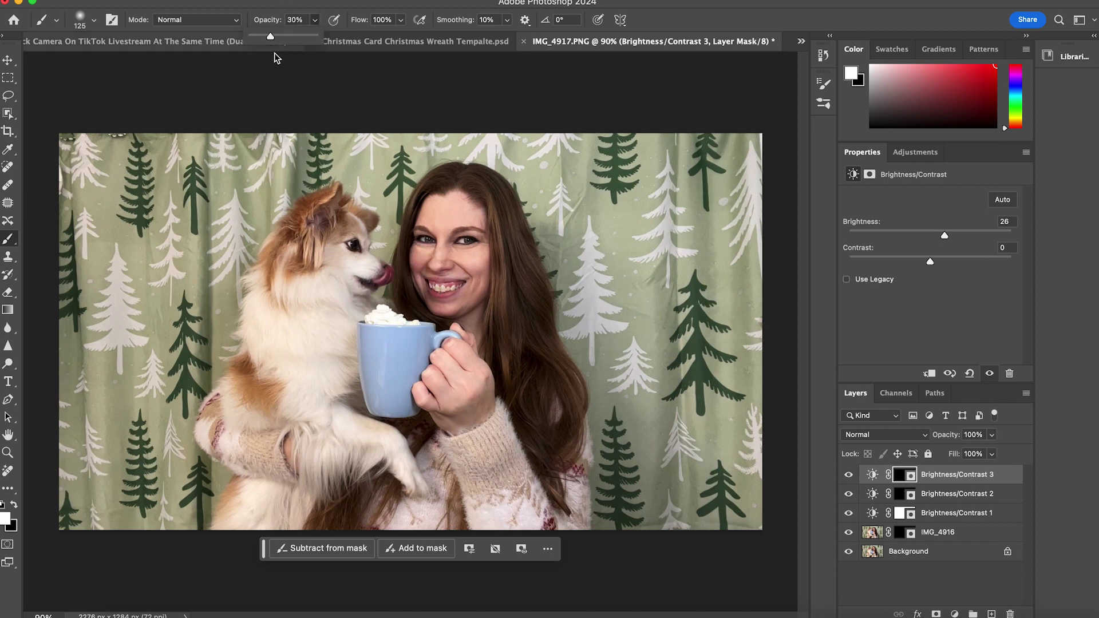
pyautogui.press('x')
pyautogui.moveTo(427, 240); pyautogui.dragTo(428, 241)
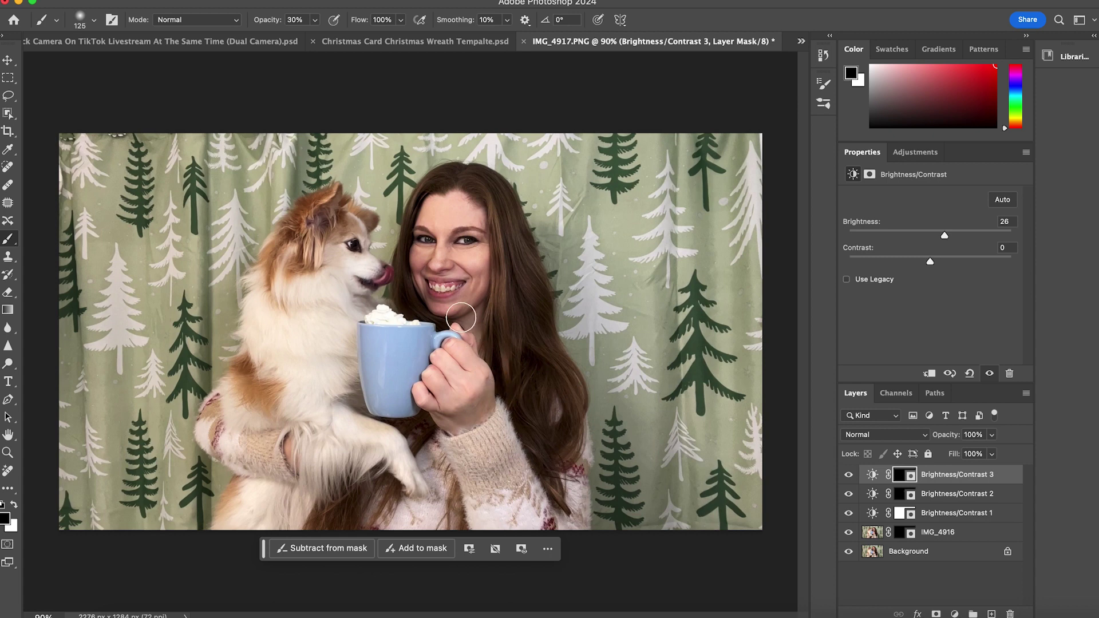
# - Lasso the whipped cream on the mug and add a Brightness/Contrast adjustment with brightness -61 and contrast 8
pyautogui.click(9, 96)
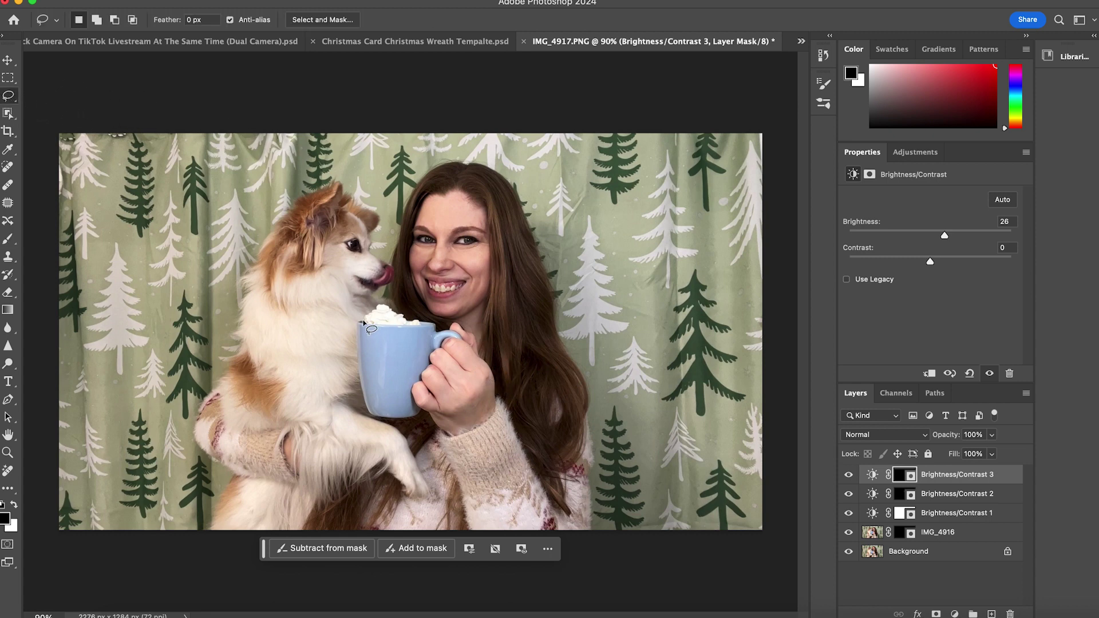
pyautogui.moveTo(384, 310); pyautogui.dragTo(385, 311)
pyautogui.click(954, 614)
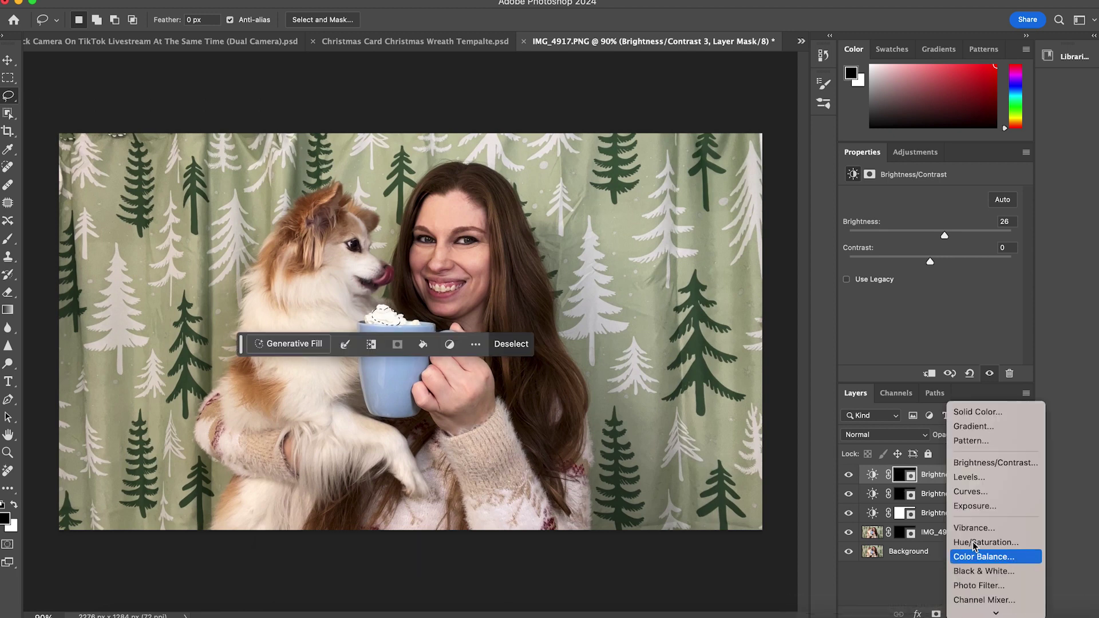
pyautogui.click(991, 462)
pyautogui.moveTo(931, 235); pyautogui.dragTo(898, 230)
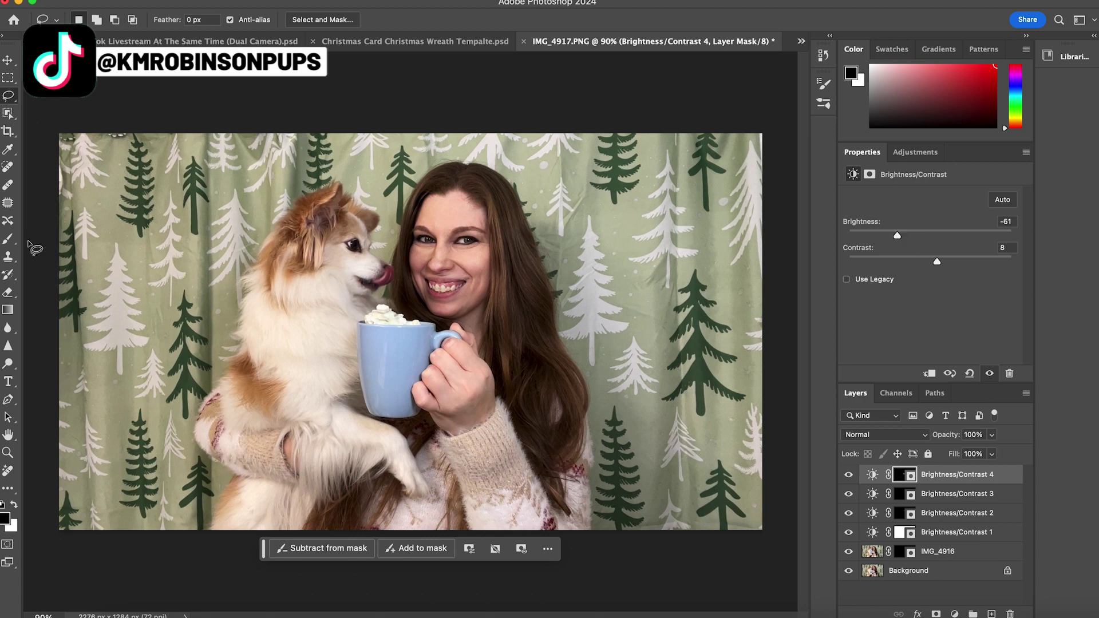
# - Set up a smaller white brush with higher opacity for the whipped cream adjustment's mask
pyautogui.click(8, 239)
pyautogui.press('x')
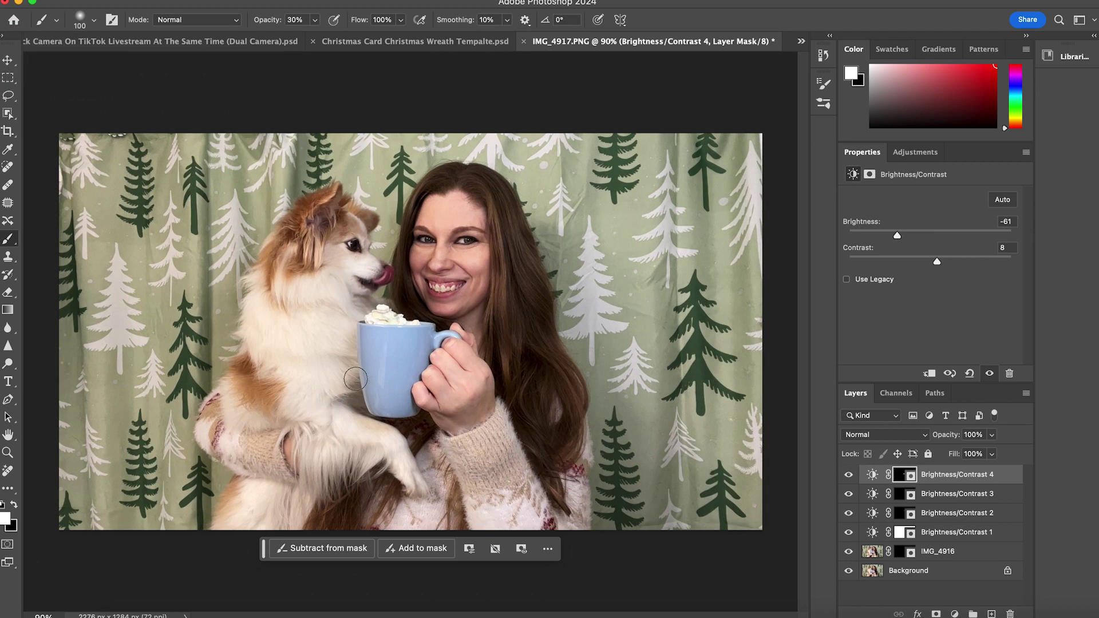
pyautogui.press('[')
pyautogui.moveTo(315, 21)
pyautogui.mouseDown()
pyautogui.moveTo(330, 35)
pyautogui.moveTo(378, 37)
pyautogui.mouseUp()
# - Lasso the front of the blue mug and add a Brightness/Contrast adjustment with brightness -28 and contrast 43
pyautogui.click(8, 95)
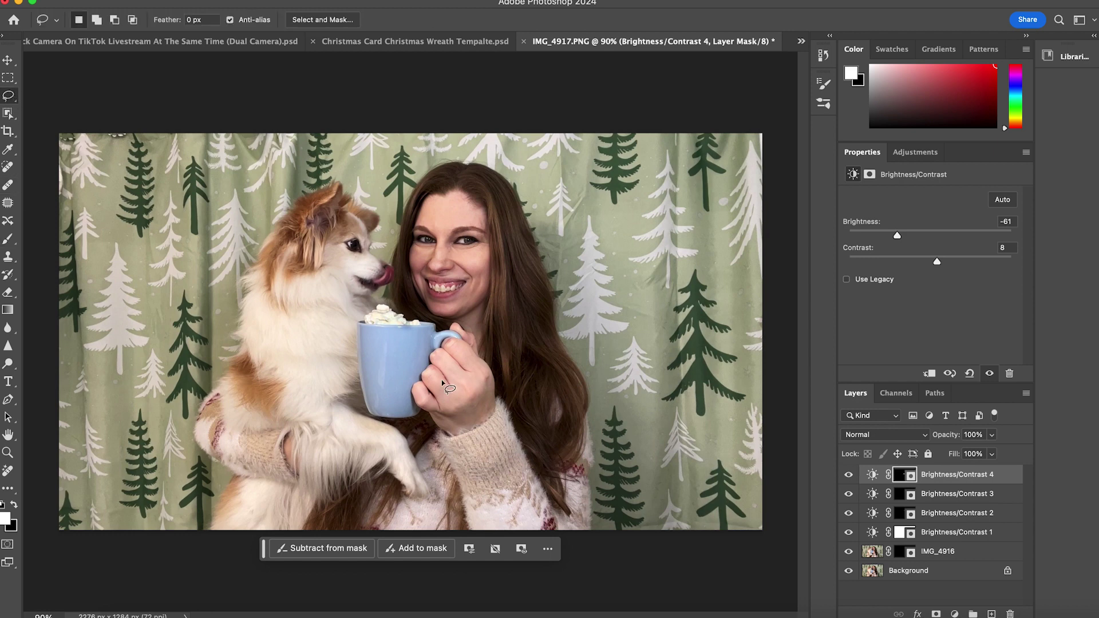
pyautogui.moveTo(384, 337)
pyautogui.mouseDown()
pyautogui.moveTo(395, 383)
pyautogui.moveTo(385, 336)
pyautogui.mouseUp()
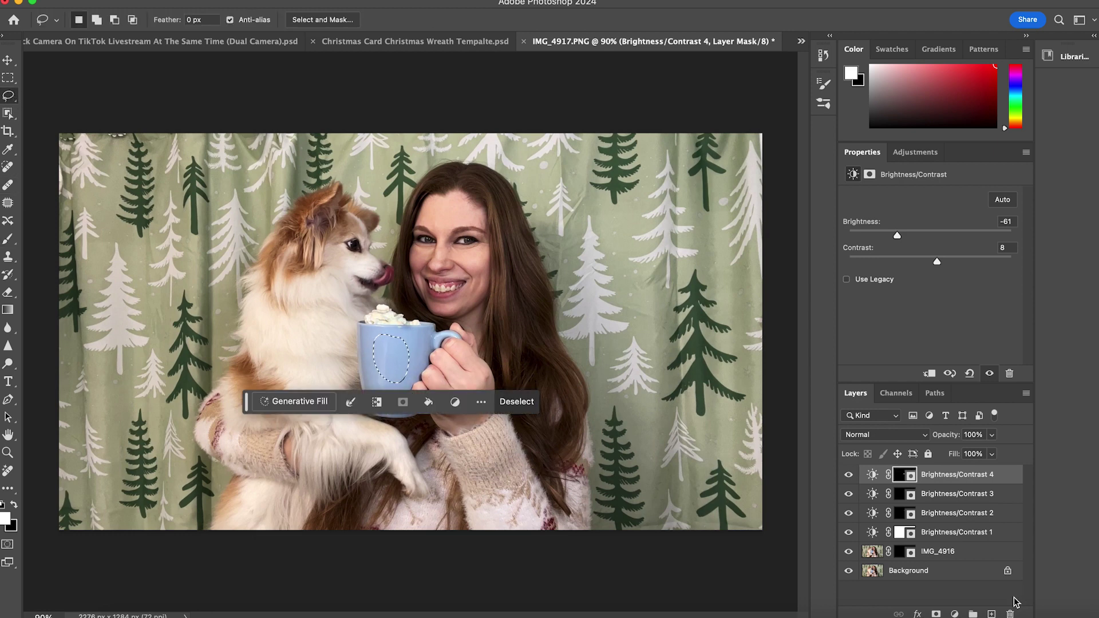
pyautogui.click(955, 613)
pyautogui.click(986, 461)
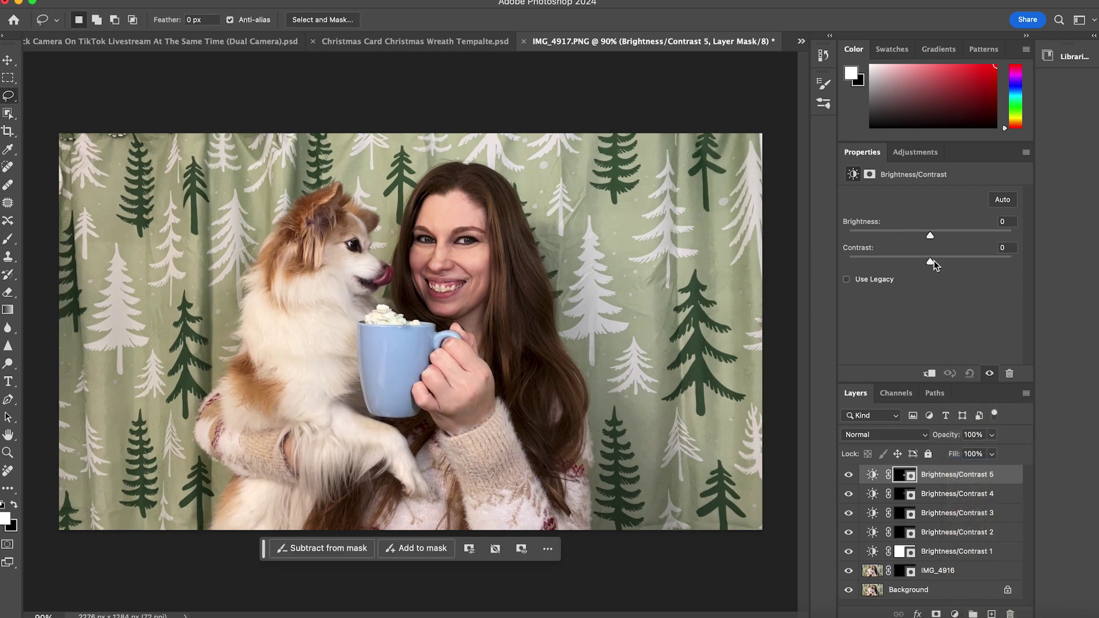
pyautogui.moveTo(933, 260)
pyautogui.mouseDown()
pyautogui.moveTo(966, 261)
pyautogui.moveTo(915, 240)
pyautogui.mouseUp()
# - Lasso the dog's chest, add a Brightness/Contrast adjustment with brightness -16 and contrast 30, and paint its mask white over the surrounding white fur
pyautogui.moveTo(310, 247)
pyautogui.mouseDown()
pyautogui.moveTo(311, 384)
pyautogui.moveTo(331, 257)
pyautogui.moveTo(308, 248)
pyautogui.mouseUp()
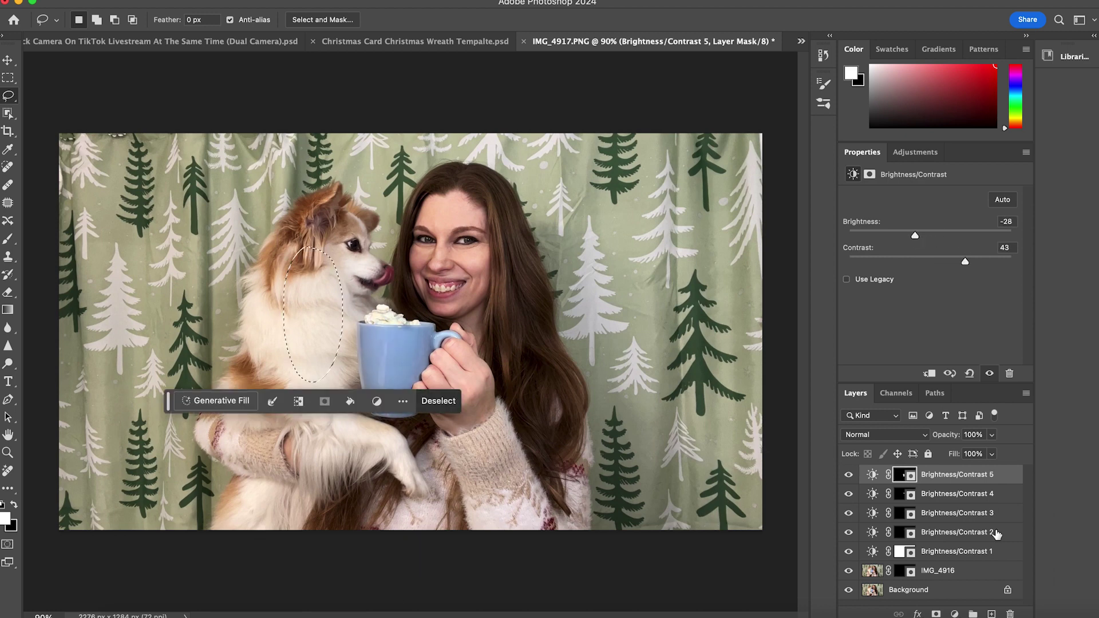
pyautogui.click(955, 613)
pyautogui.click(986, 462)
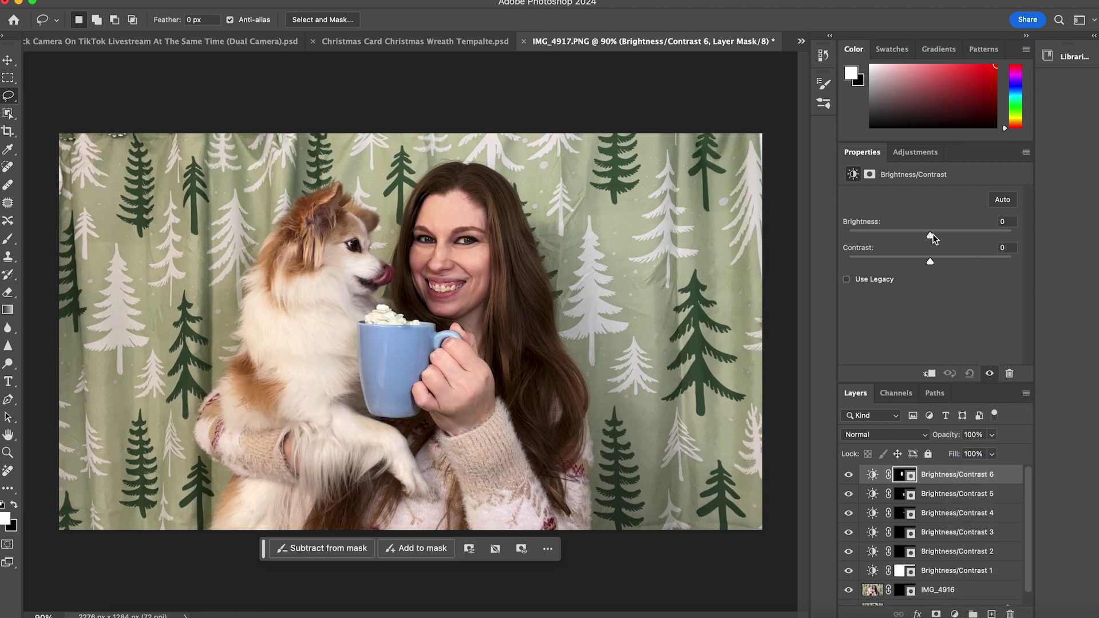
pyautogui.moveTo(930, 235)
pyautogui.mouseDown()
pyautogui.moveTo(919, 237)
pyautogui.moveTo(955, 261)
pyautogui.moveTo(922, 235)
pyautogui.mouseUp()
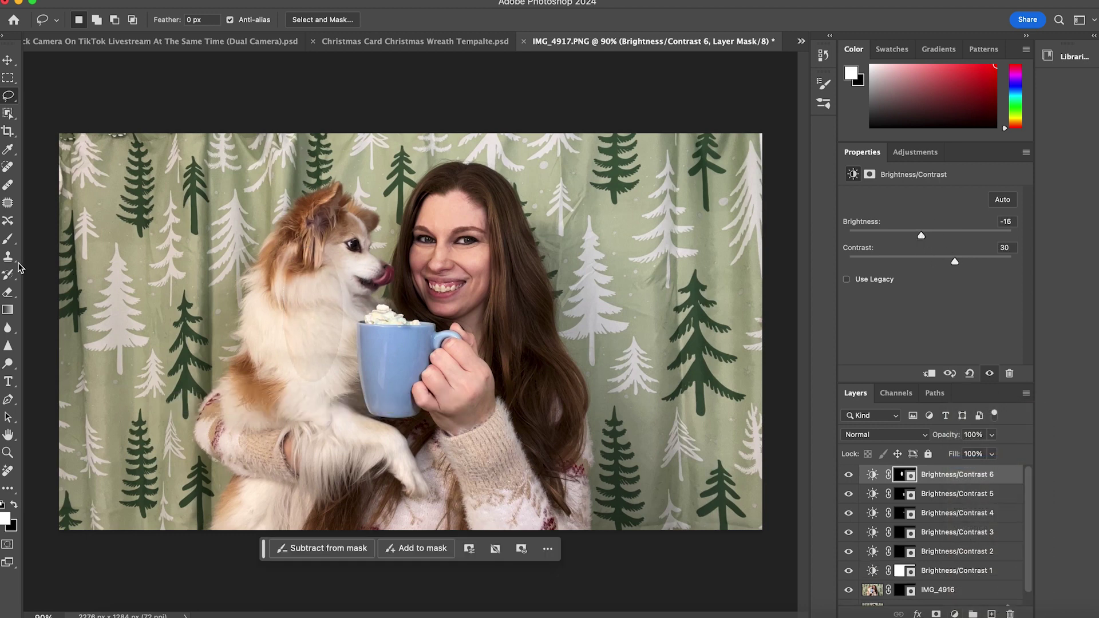
pyautogui.click(8, 239)
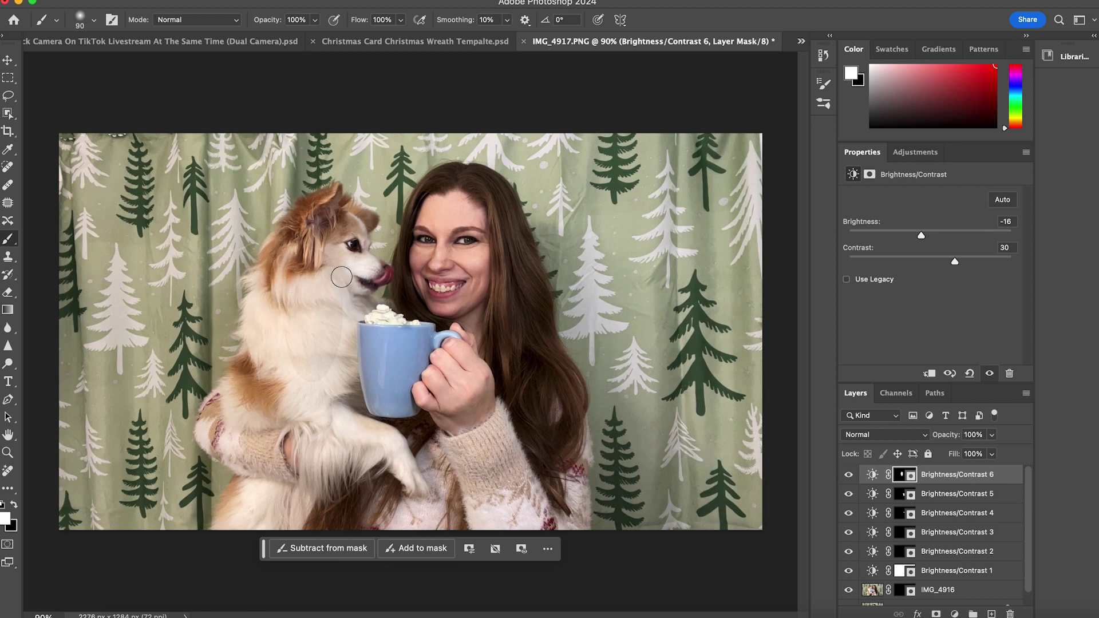
pyautogui.moveTo(342, 278)
pyautogui.mouseDown()
pyautogui.moveTo(349, 331)
pyautogui.moveTo(347, 322)
pyautogui.moveTo(337, 411)
pyautogui.moveTo(326, 381)
pyautogui.moveTo(296, 361)
pyautogui.moveTo(276, 389)
pyautogui.moveTo(249, 383)
pyautogui.moveTo(290, 380)
pyautogui.moveTo(343, 424)
pyautogui.moveTo(377, 436)
pyautogui.moveTo(370, 442)
pyautogui.moveTo(389, 436)
pyautogui.moveTo(325, 476)
pyautogui.moveTo(353, 450)
pyautogui.moveTo(318, 315)
pyautogui.moveTo(297, 306)
pyautogui.moveTo(294, 282)
pyautogui.moveTo(316, 378)
pyautogui.moveTo(302, 401)
pyautogui.mouseUp()
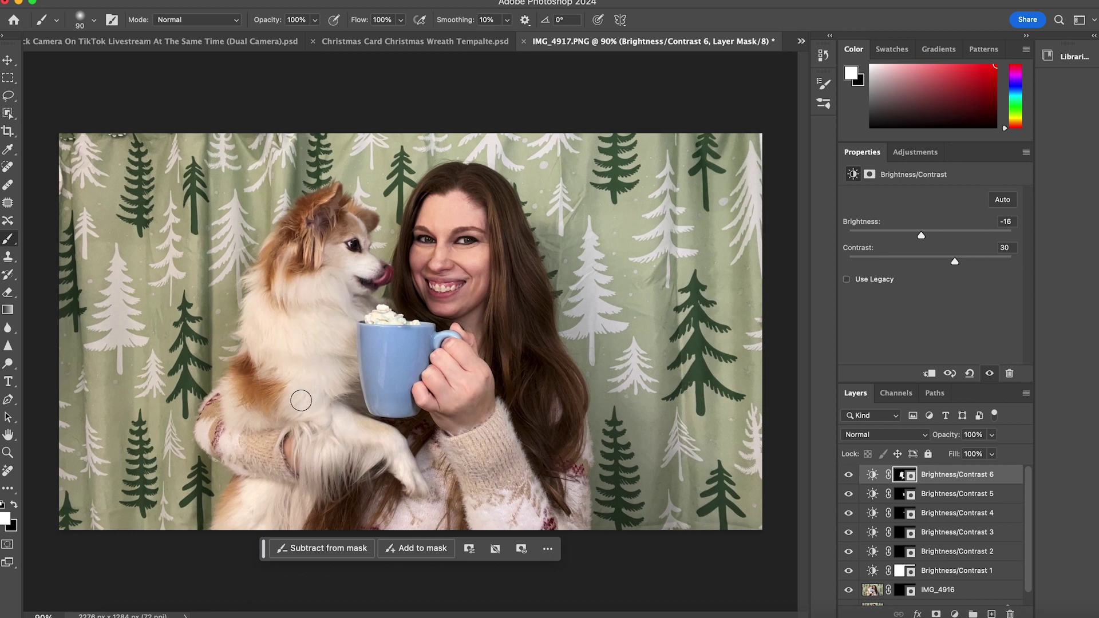
# - Retouch blemishes in the green tree backdrop beside the woman's hair on the Background layer with the content-aware Spot Healing Brush
pyautogui.click(9, 168)
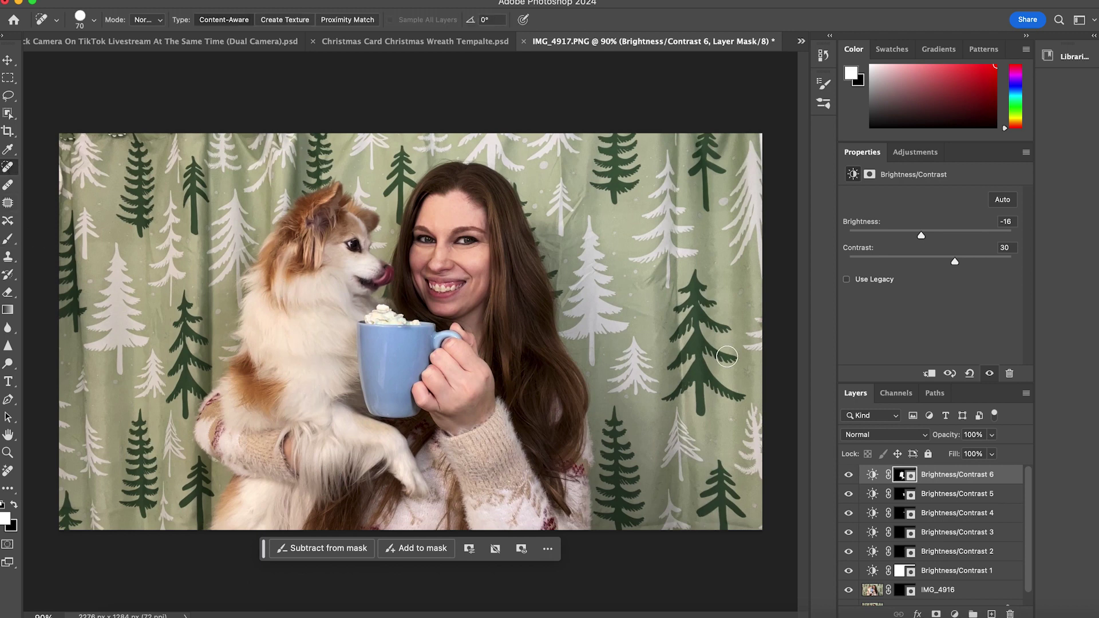
pyautogui.scroll(-1, 1031, 508)
pyautogui.click(916, 596)
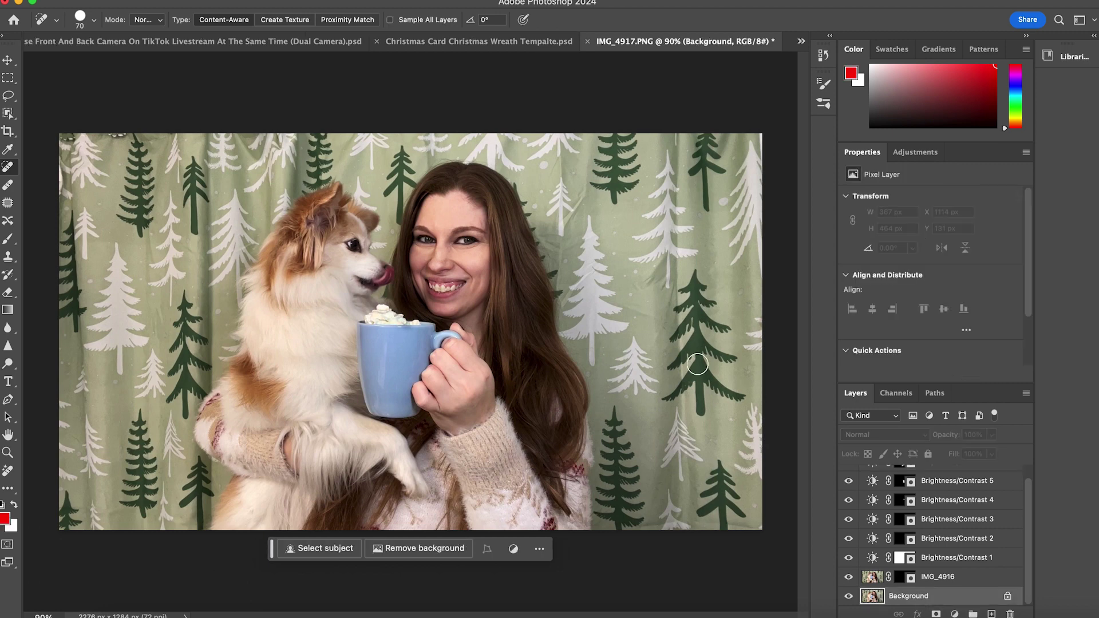
pyautogui.click(668, 300)
pyautogui.moveTo(625, 311); pyautogui.dragTo(642, 301)
pyautogui.moveTo(575, 215)
pyautogui.mouseDown()
pyautogui.moveTo(578, 206)
pyautogui.moveTo(566, 215)
pyautogui.moveTo(566, 258)
pyautogui.mouseUp()
pyautogui.click(571, 218)
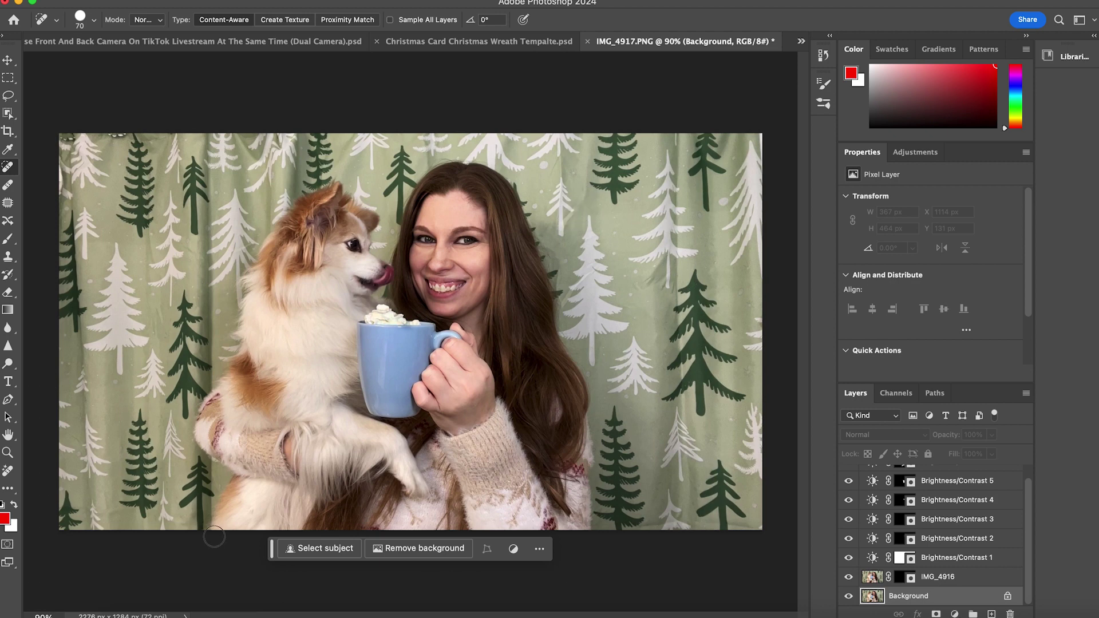